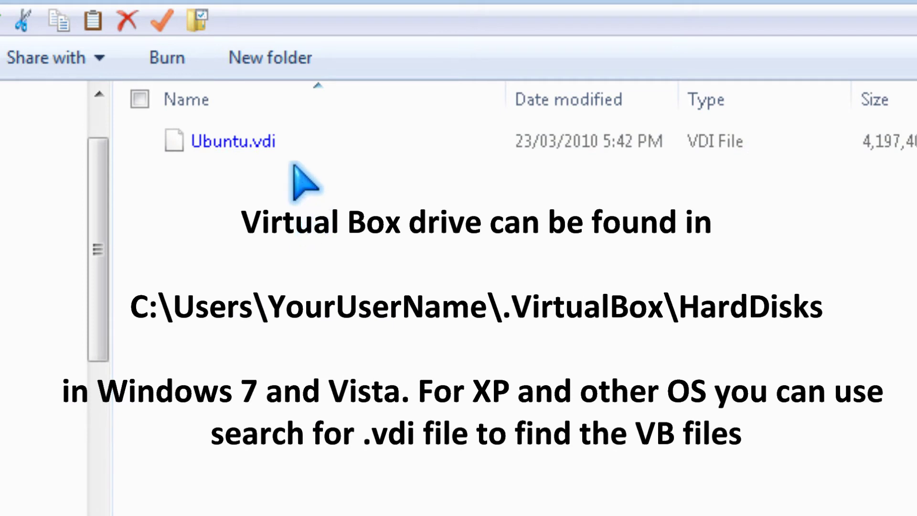
Send Ubuntu.vdi from the VirtualBox HardDisks folder to TeraCopy
right_click(278, 143)
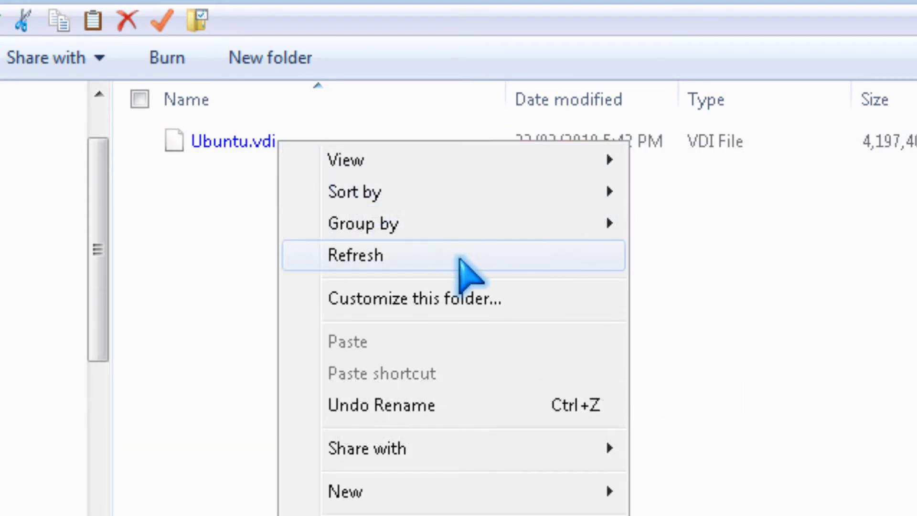
left_click(236, 292)
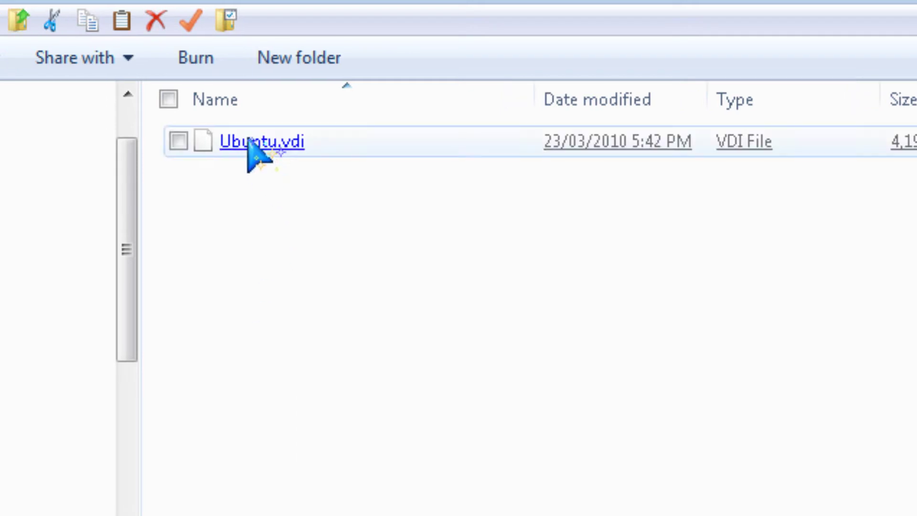
left_click(219, 141)
right_click(248, 140)
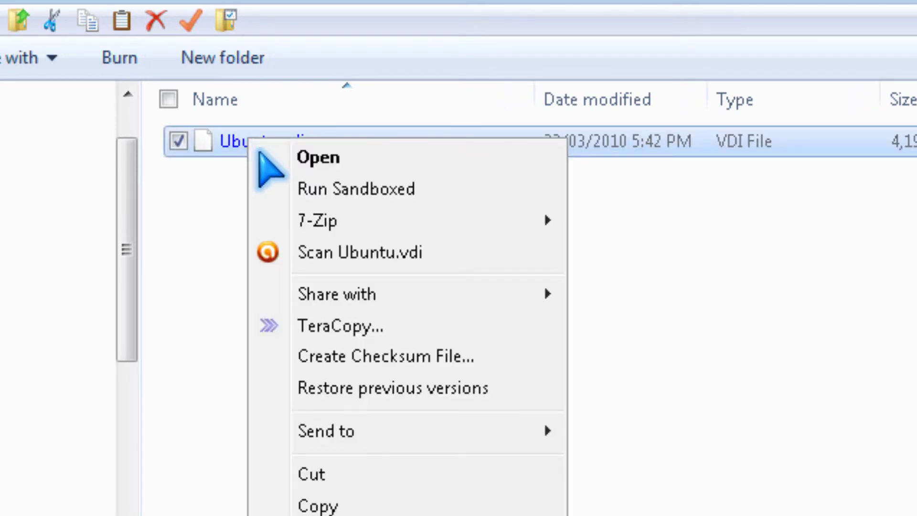
left_click(371, 334)
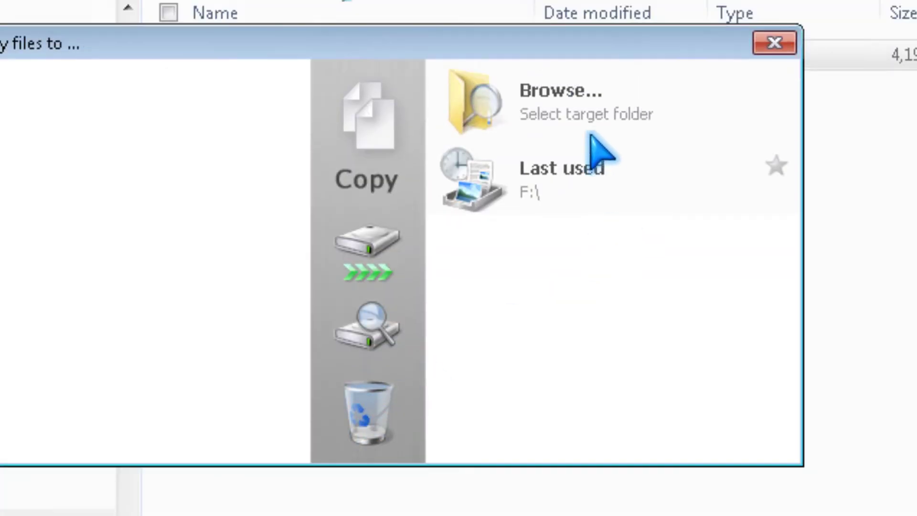
Browse for the target folder C:\Downloads\nobackup and copy Ubuntu.vdi into it
left_click(576, 193)
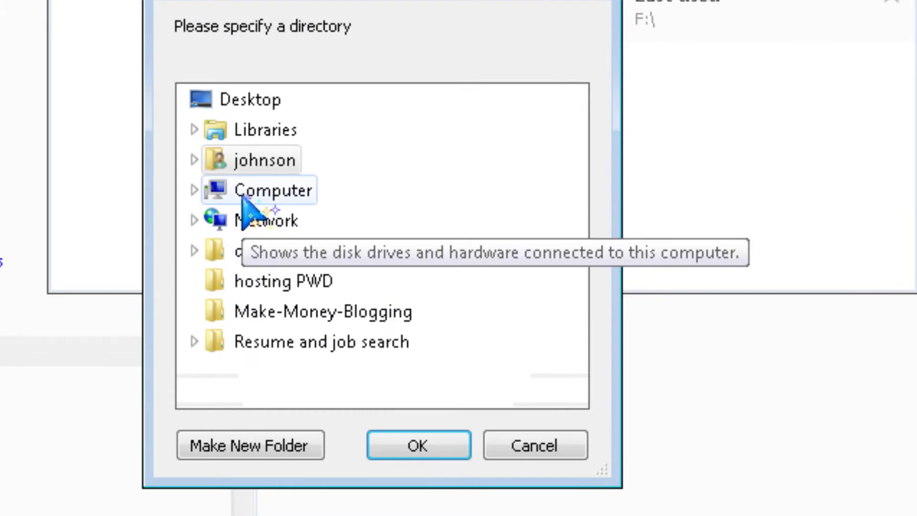
left_click(244, 206)
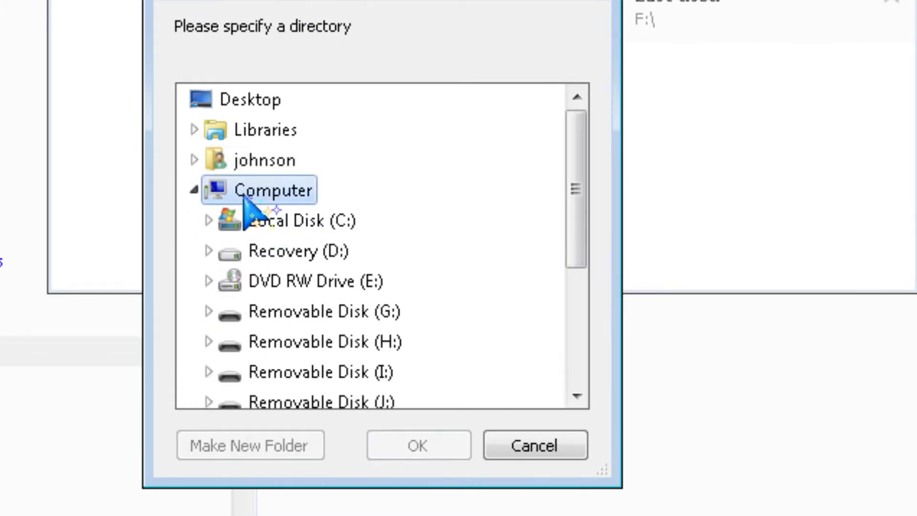
left_click(277, 222)
left_click_drag(575, 135, 577, 176)
left_click(266, 313)
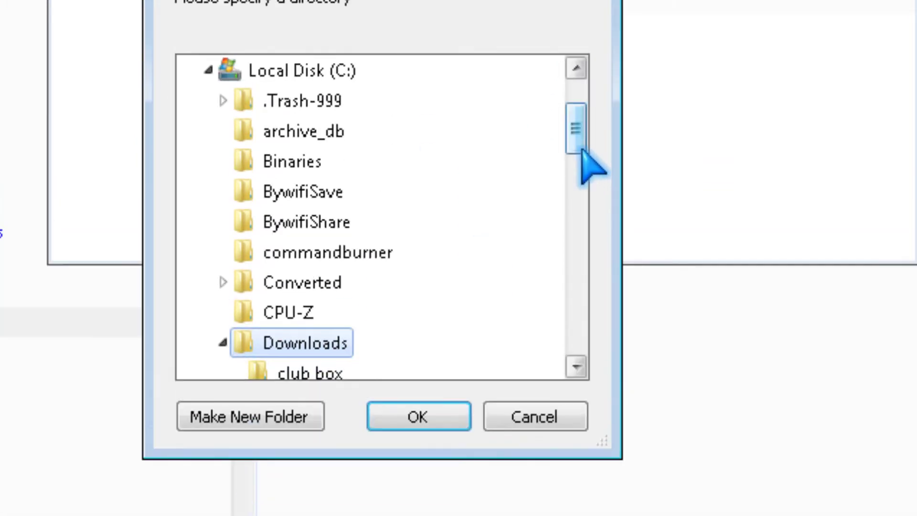
mouse_move(580, 172)
left_mouse_down()
mouse_move(580, 194)
mouse_move(580, 172)
left_mouse_up()
left_click(317, 249)
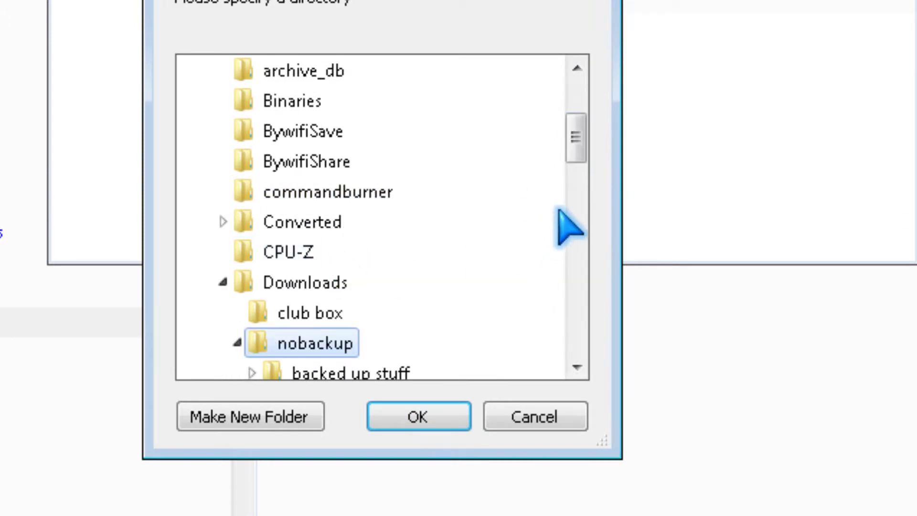
left_click_drag(573, 150, 574, 170)
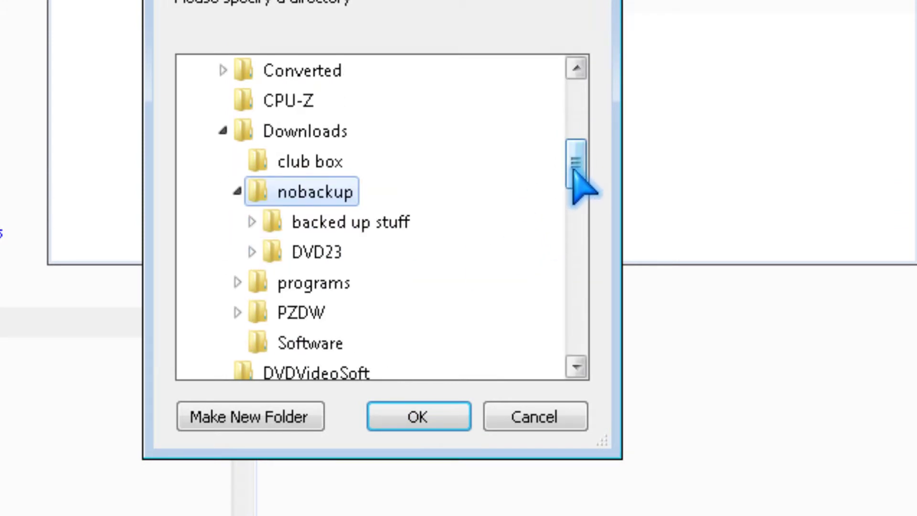
left_click(419, 417)
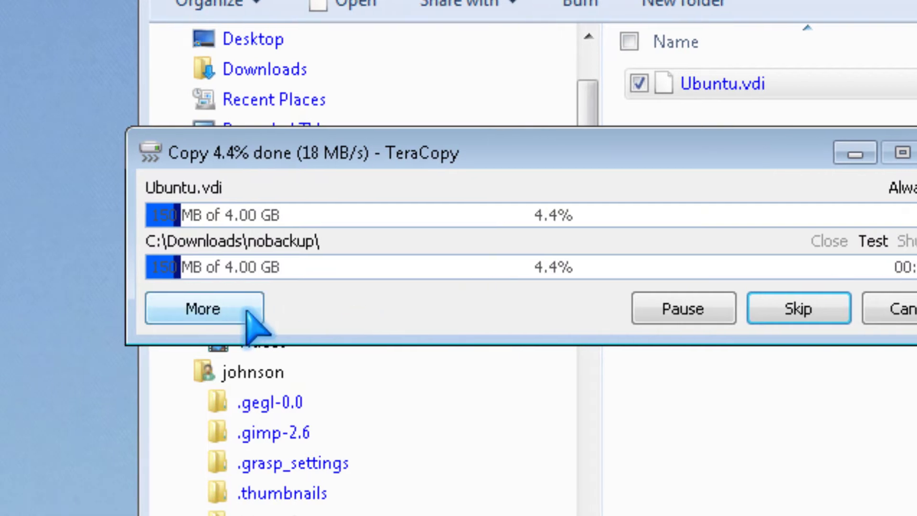
Expand the TeraCopy transfer details, then switch to Avant Browser and go back from the virtual machine backup search results
left_click(159, 308)
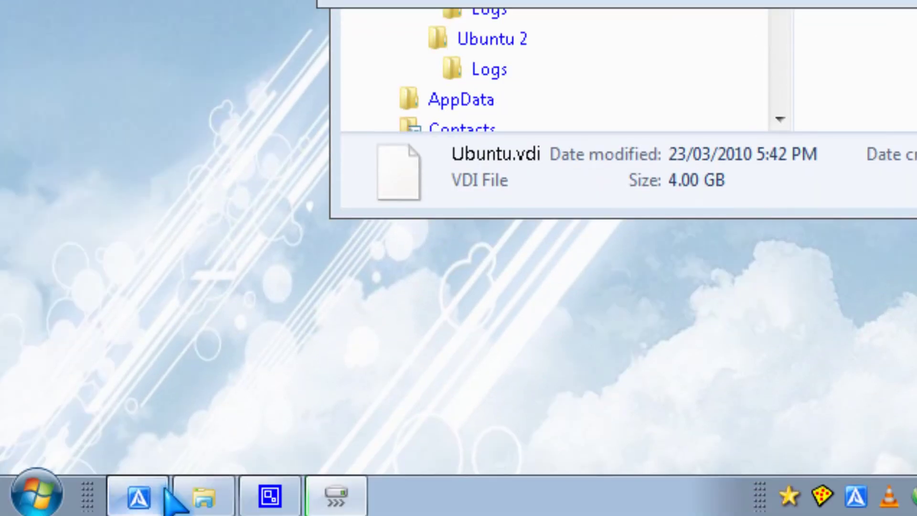
left_click(164, 489)
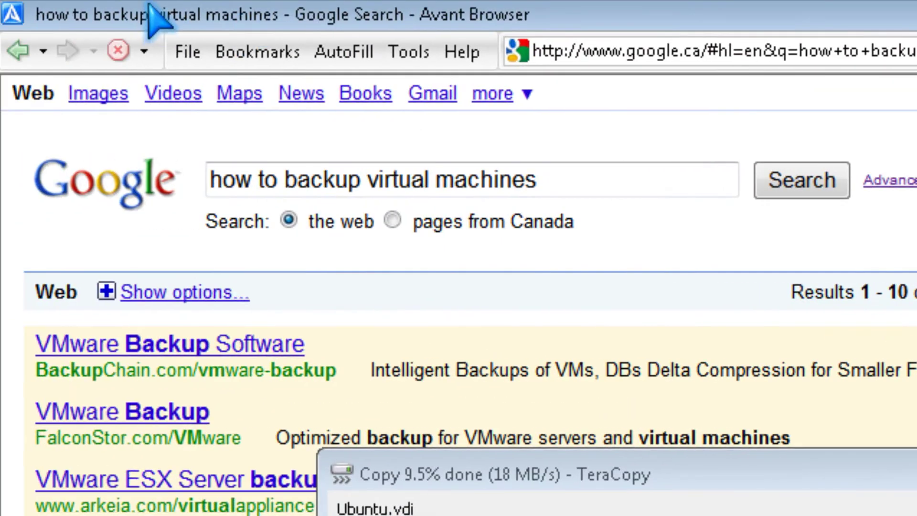
left_click(26, 56)
left_click(23, 54)
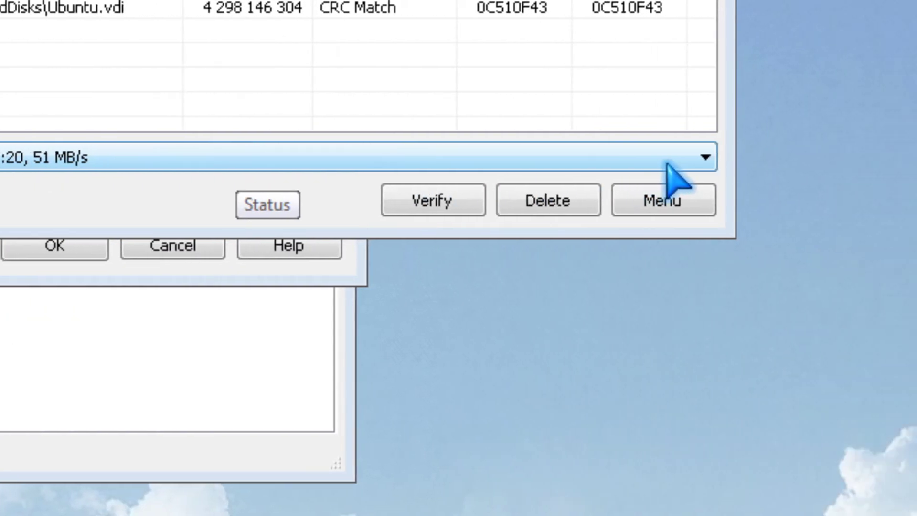
Examine the verification status and the source and target CRC values of the copied Ubuntu.vdi in TeraCopy
left_click(697, 160)
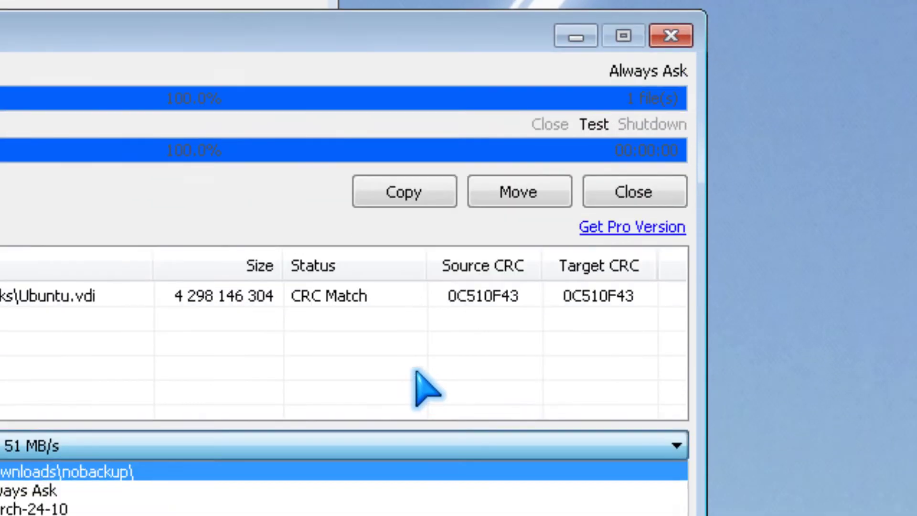
left_click(815, 81)
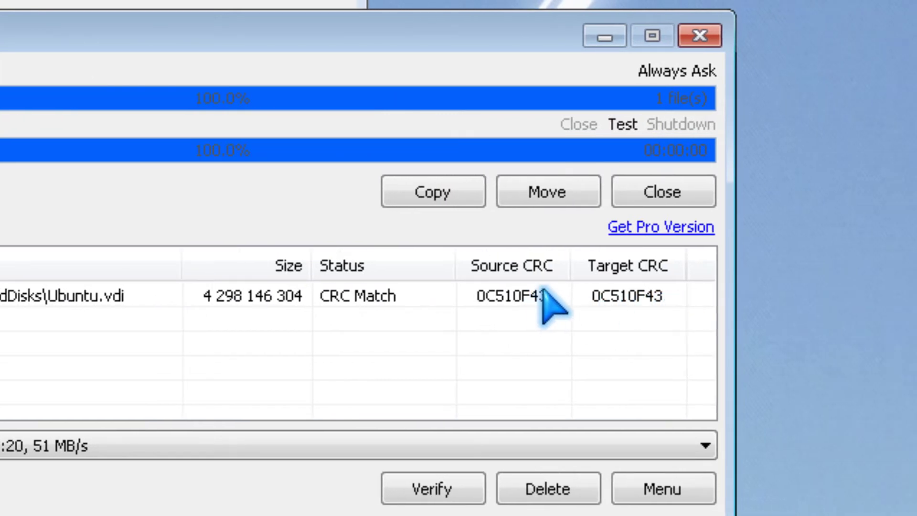
left_click(527, 299)
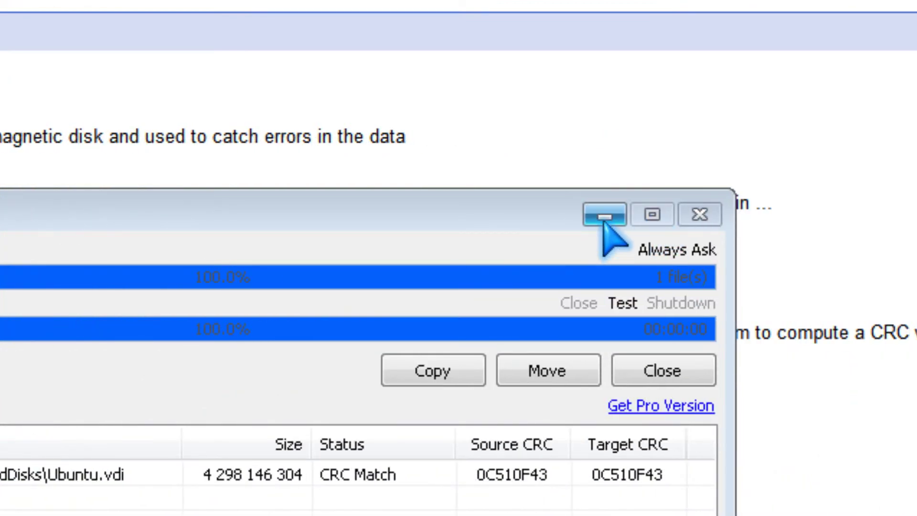
Minimize TeraCopy and the browser, then remove the Ubuntu.vdi attachment from the IDE Controller in the Ubuntu machine's storage settings
left_click(604, 217)
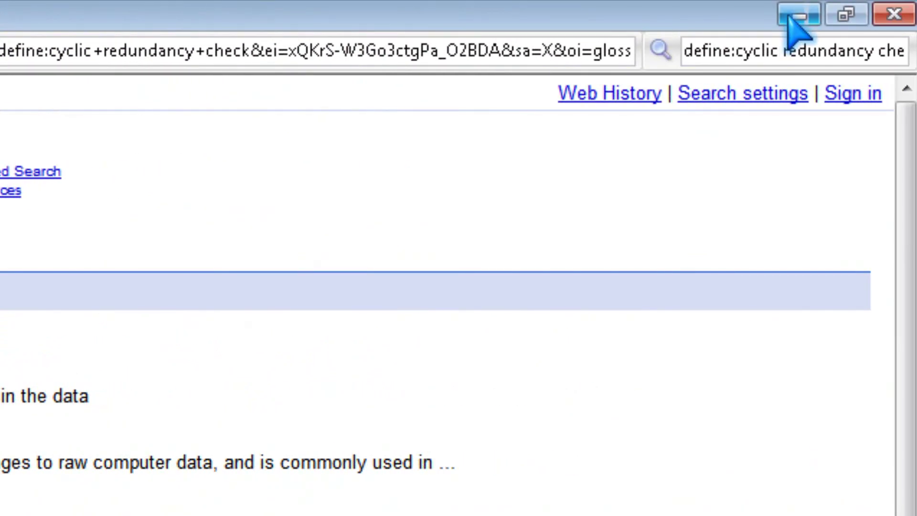
left_click(798, 14)
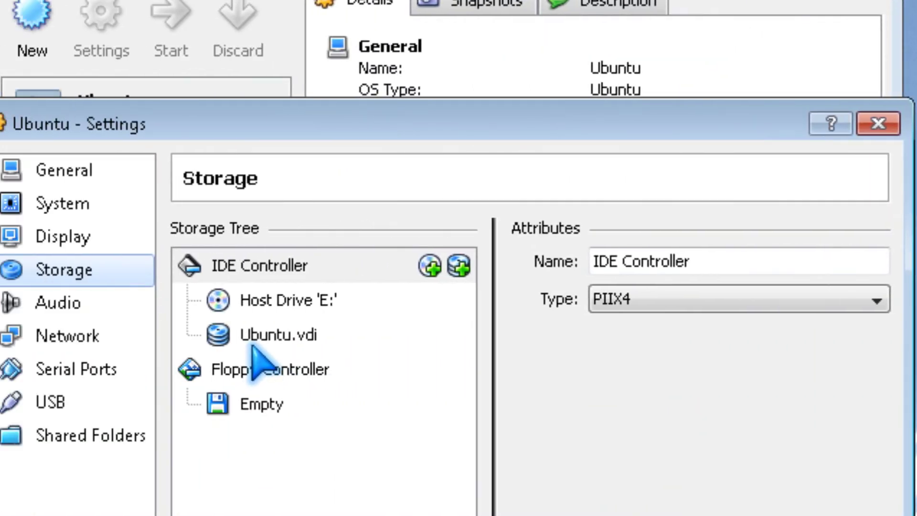
left_click(258, 354)
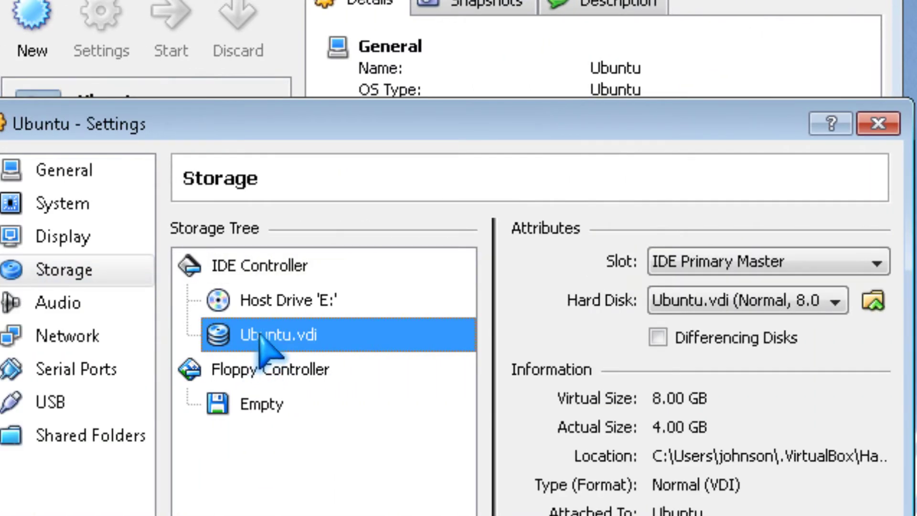
right_click(258, 337)
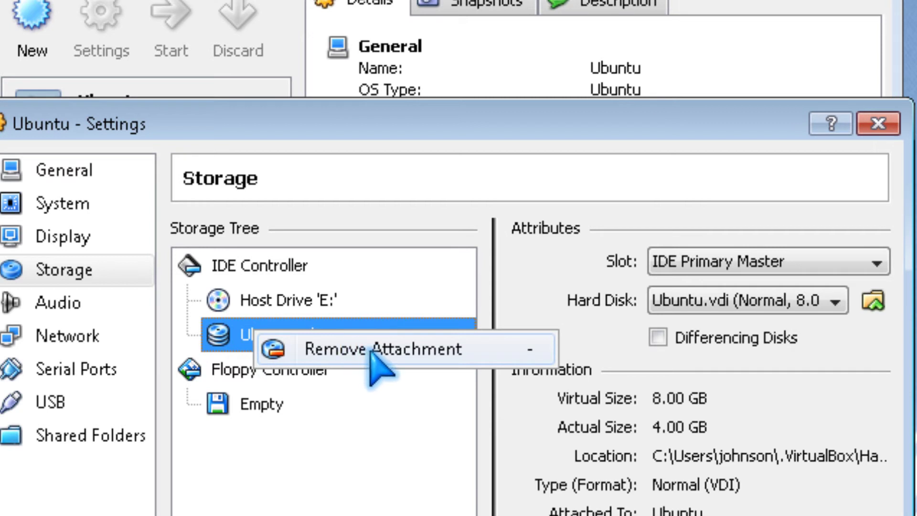
left_click(468, 364)
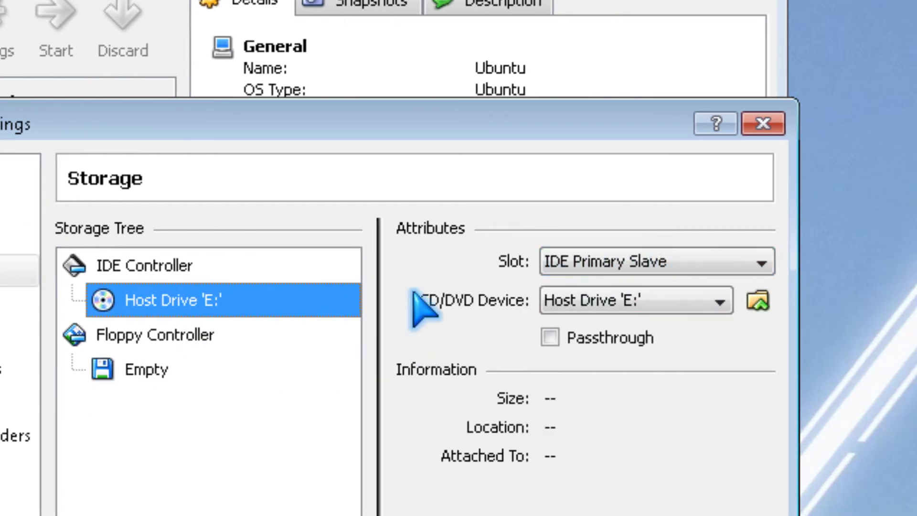
Add a hard disk to the IDE Controller and open the Virtual Media Manager for it
left_click(247, 272)
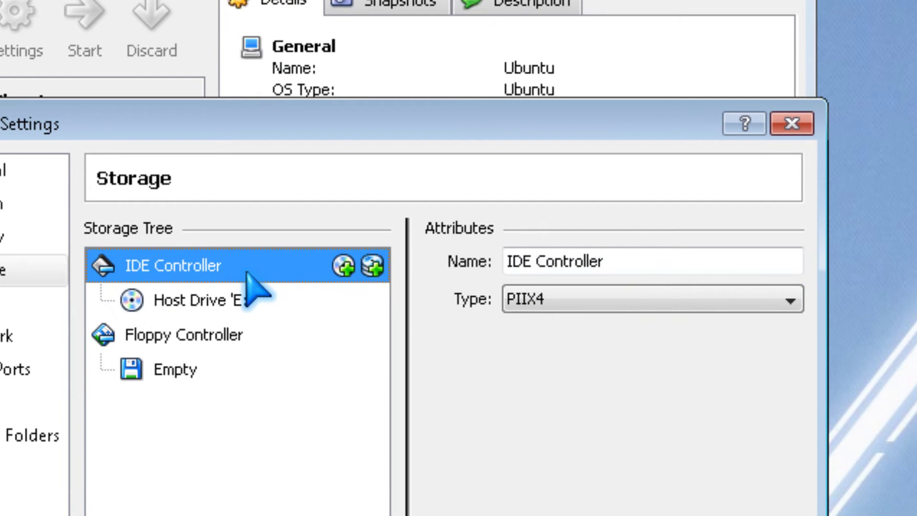
left_click(373, 265)
left_click(211, 333)
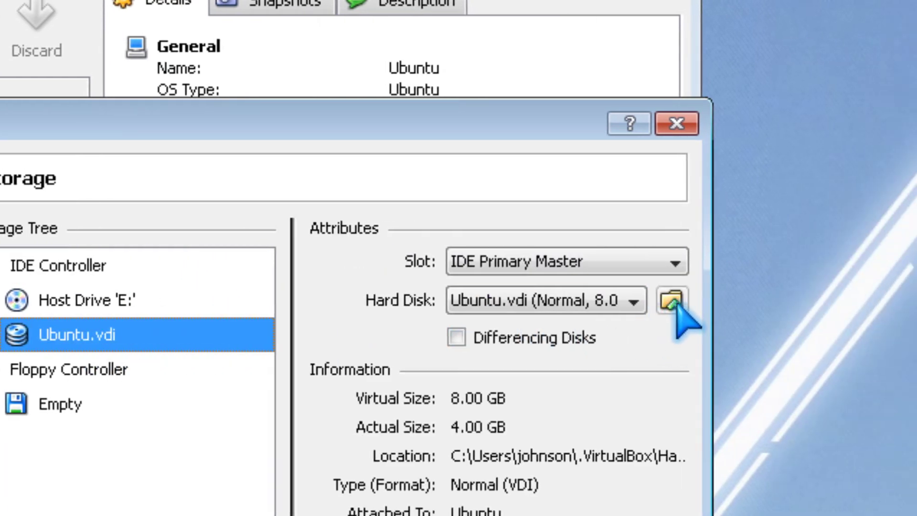
left_click(672, 302)
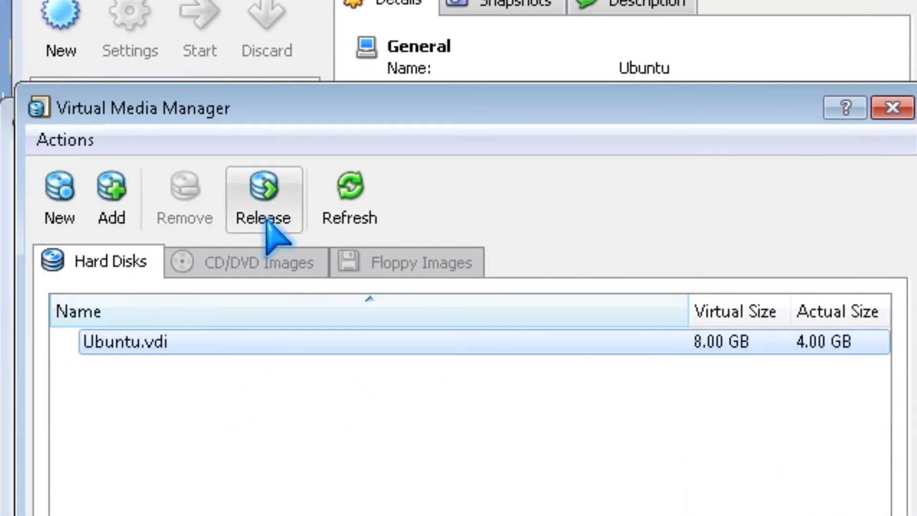
Release the original Ubuntu.vdi and remove it from the known hard disks, keeping its storage file
left_click(266, 221)
left_click(419, 336)
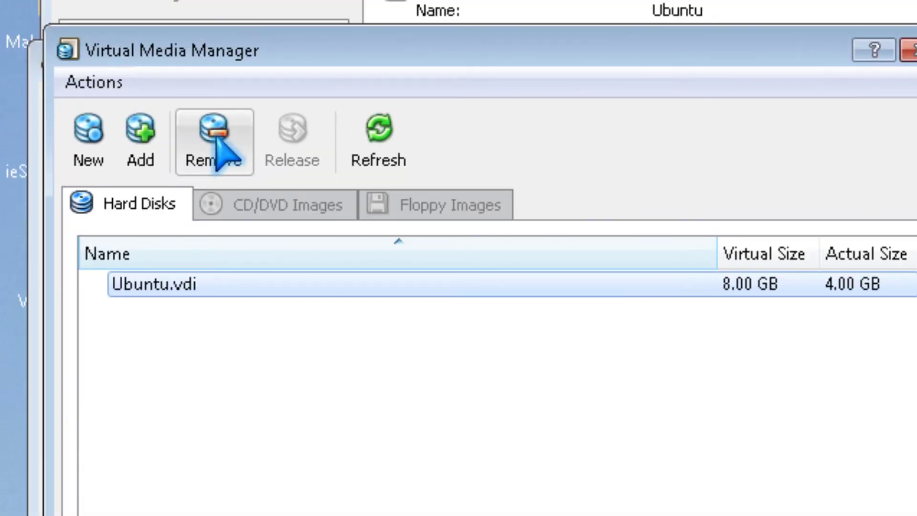
left_click(188, 25)
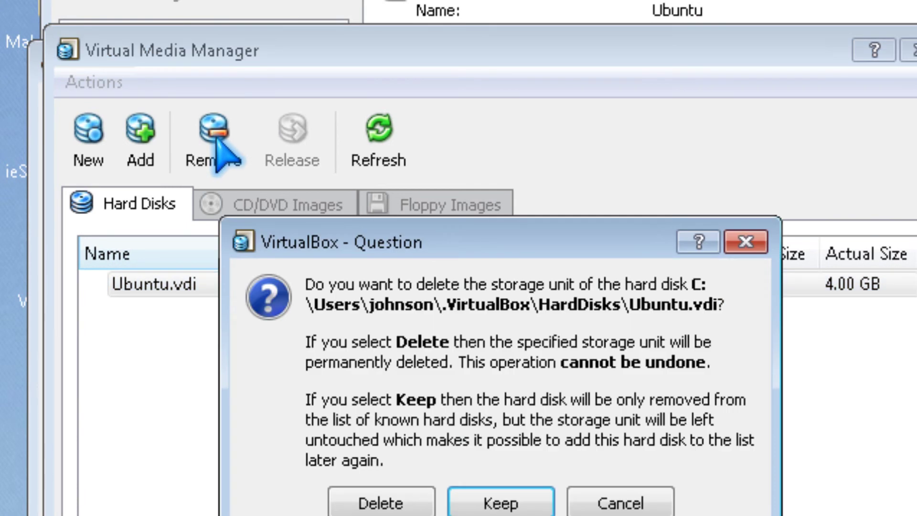
left_click(516, 507)
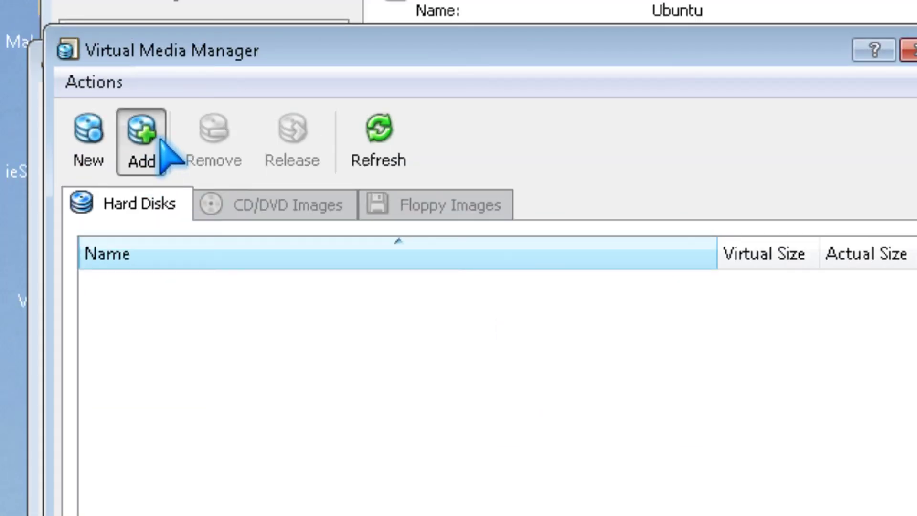
Add the backup disk image Ubuntu.vdi from C:\Downloads\nobackup to the Virtual Media Manager
left_click(162, 144)
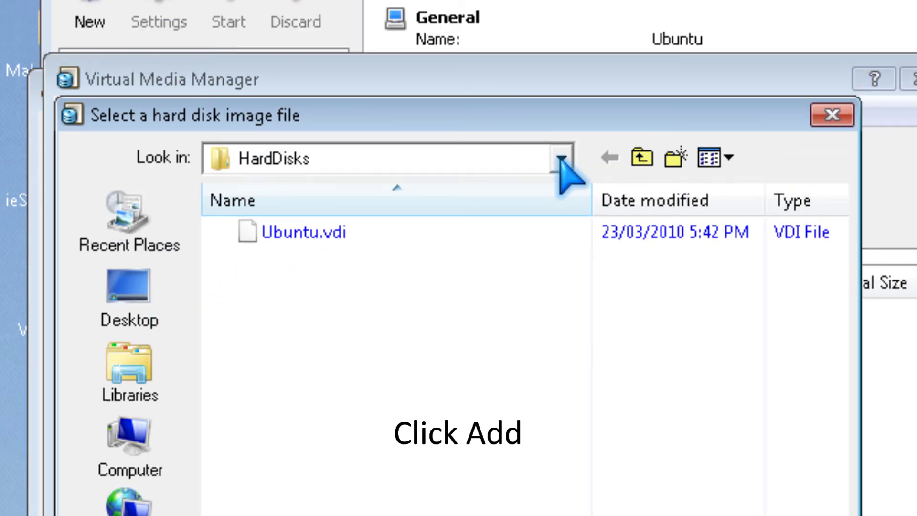
left_click(561, 132)
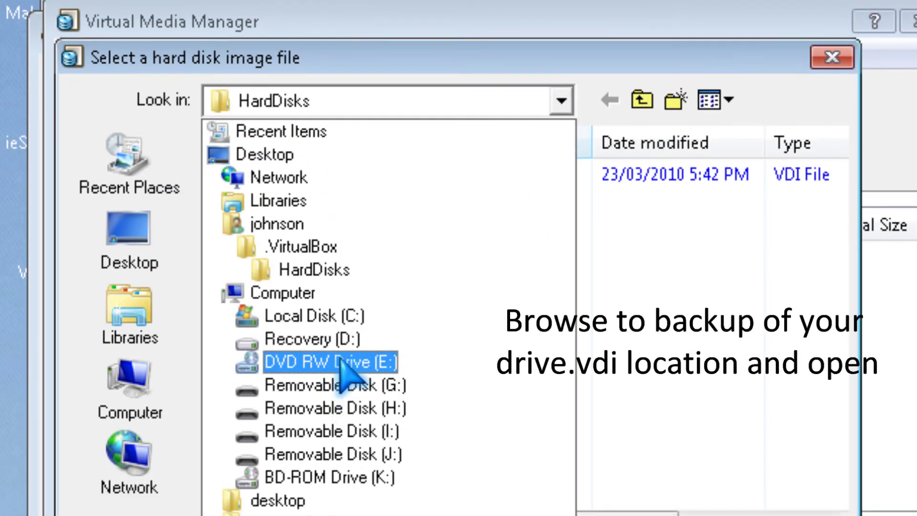
left_click(297, 373)
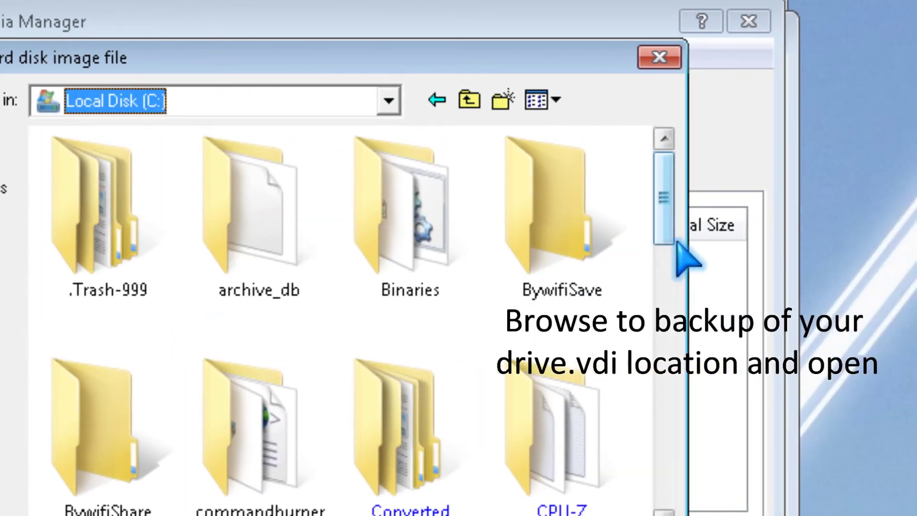
left_click_drag(837, 215, 832, 253)
left_click_drag(659, 253, 659, 291)
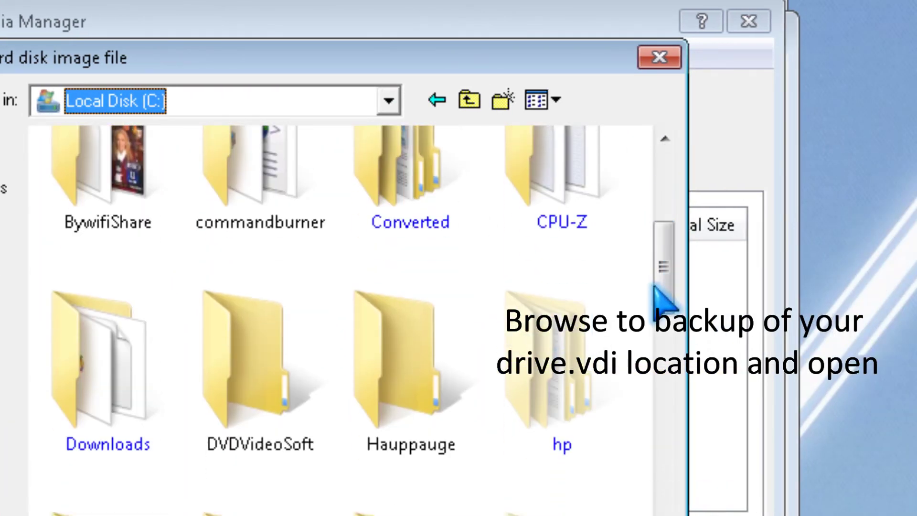
left_click(130, 423)
double_click(292, 389)
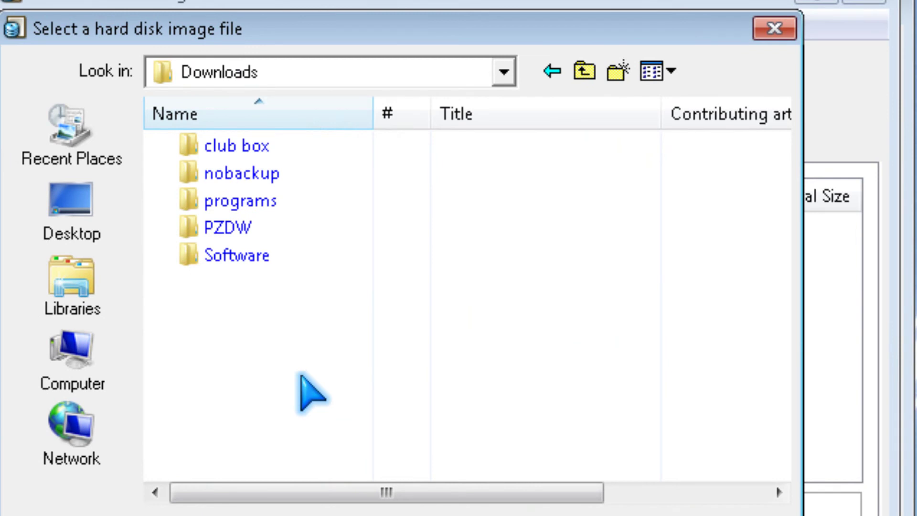
left_click(257, 186)
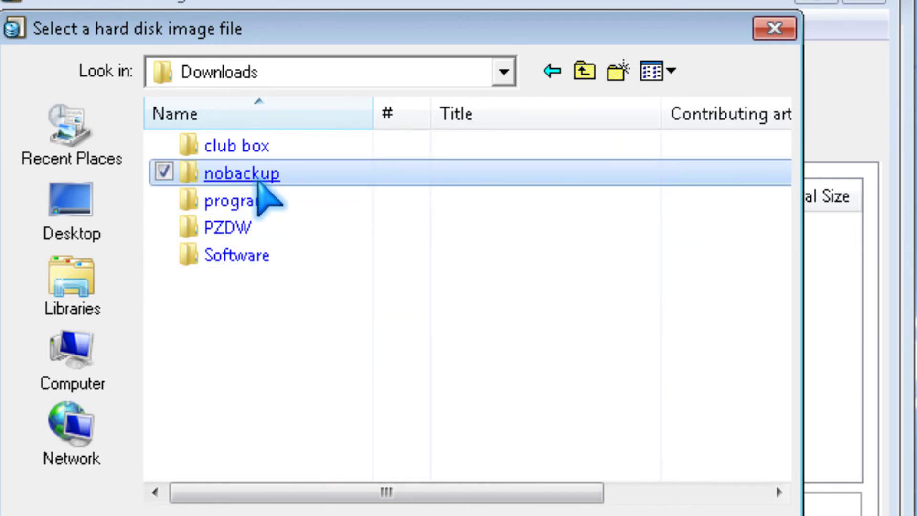
double_click(258, 185)
double_click(286, 208)
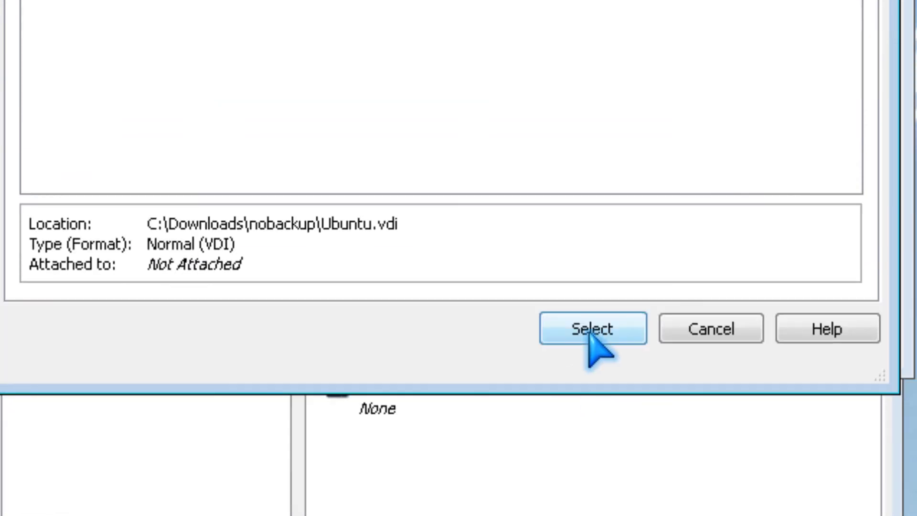
Select the backup Ubuntu.vdi as the machine's hard disk, accept the settings and start the Ubuntu machine
left_click(590, 448)
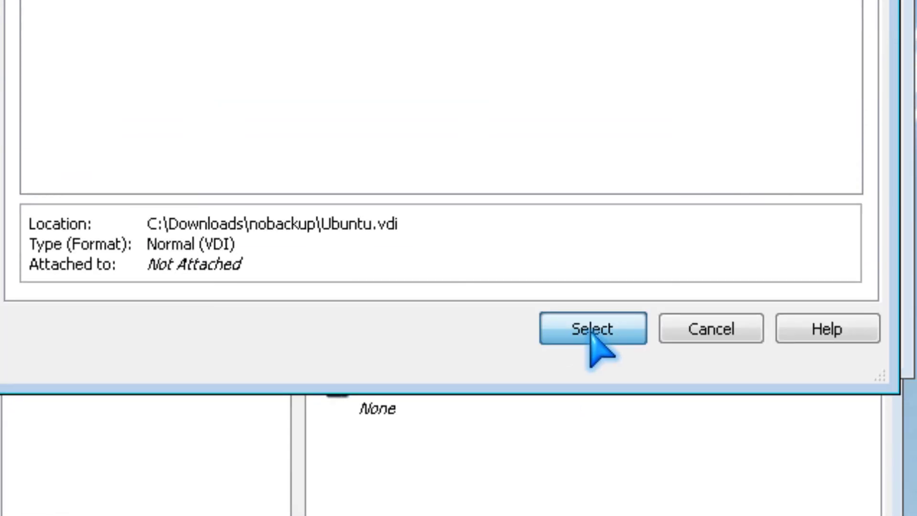
left_click(592, 333)
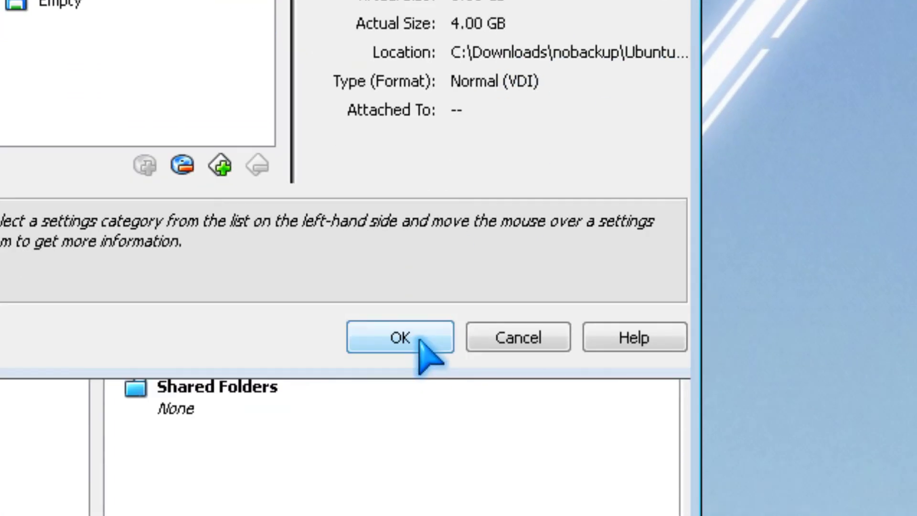
left_click(531, 434)
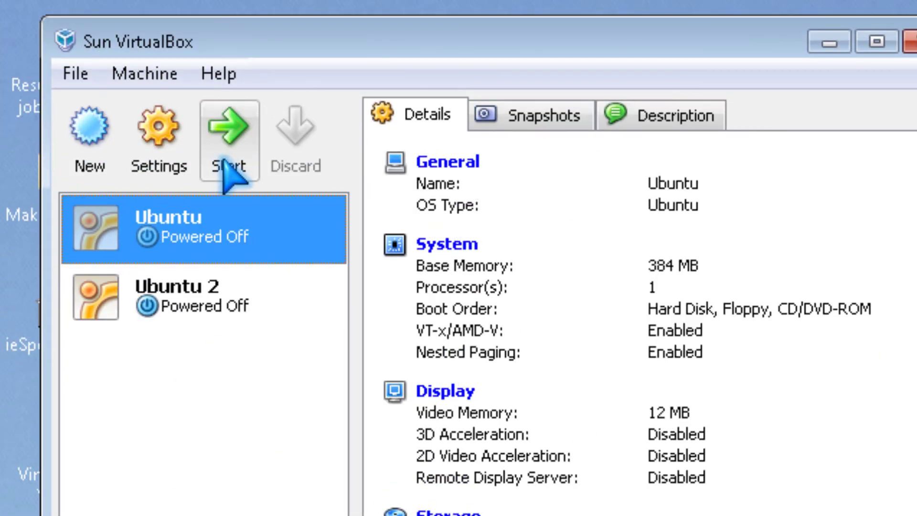
left_click(232, 144)
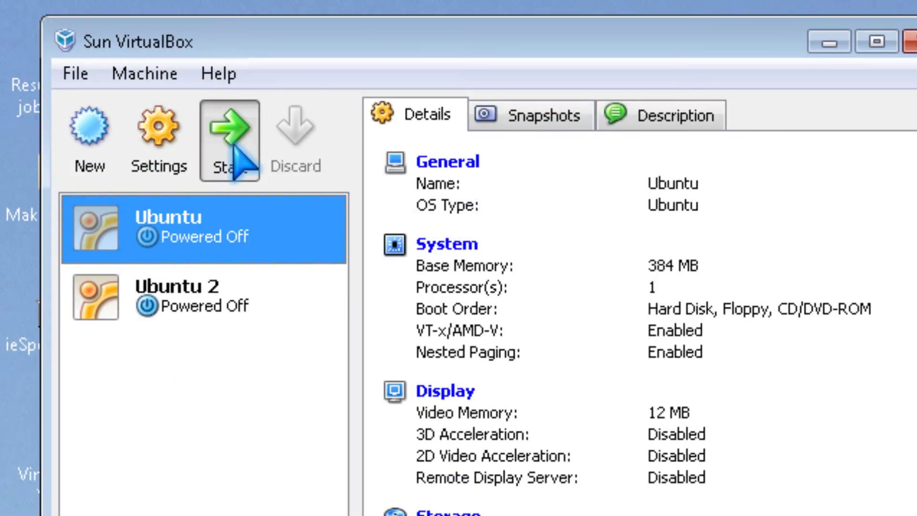